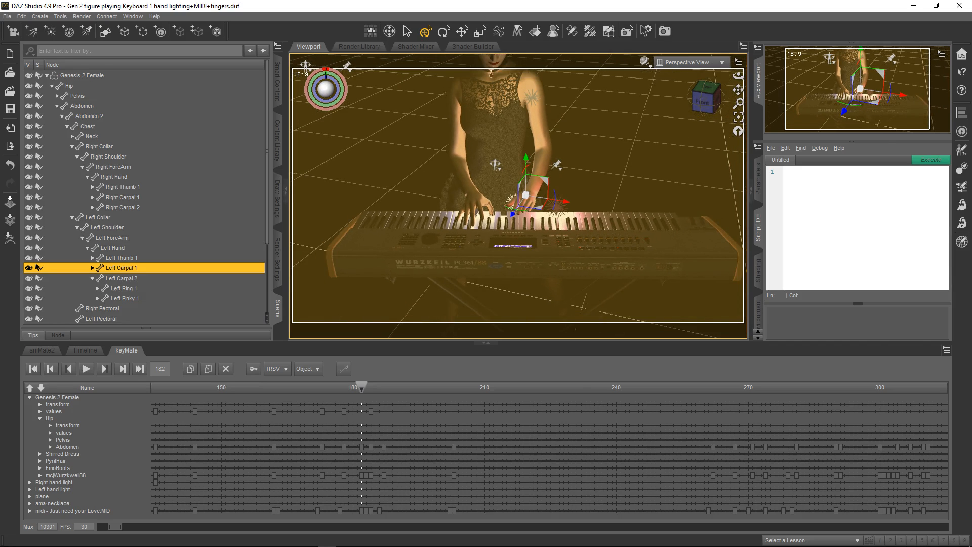
Expand the figure's keyframe hierarchy from the Abdomen through Abdomen 2 and Chest down to the Right Collar's children.
left_click_drag(738, 89, 734, 129)
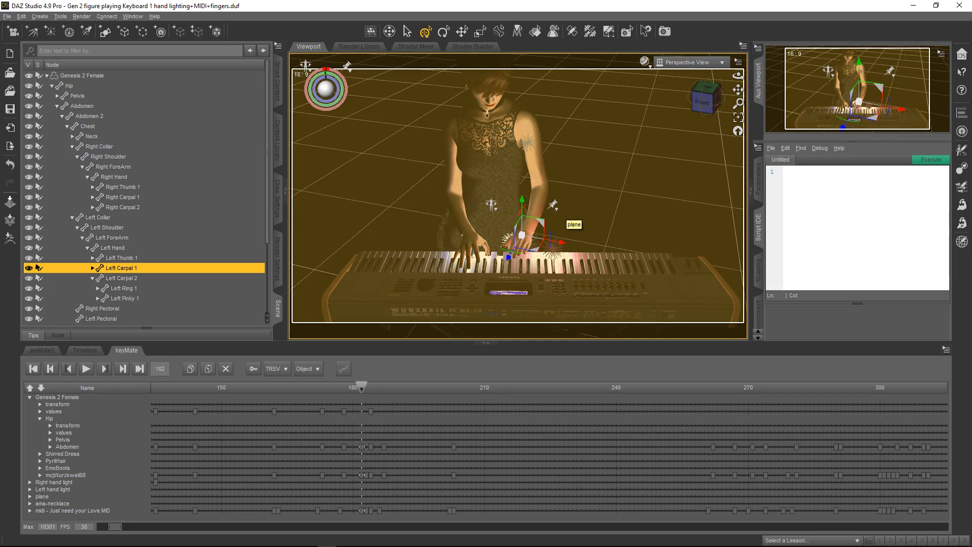
scroll(564, 215, "up", 2)
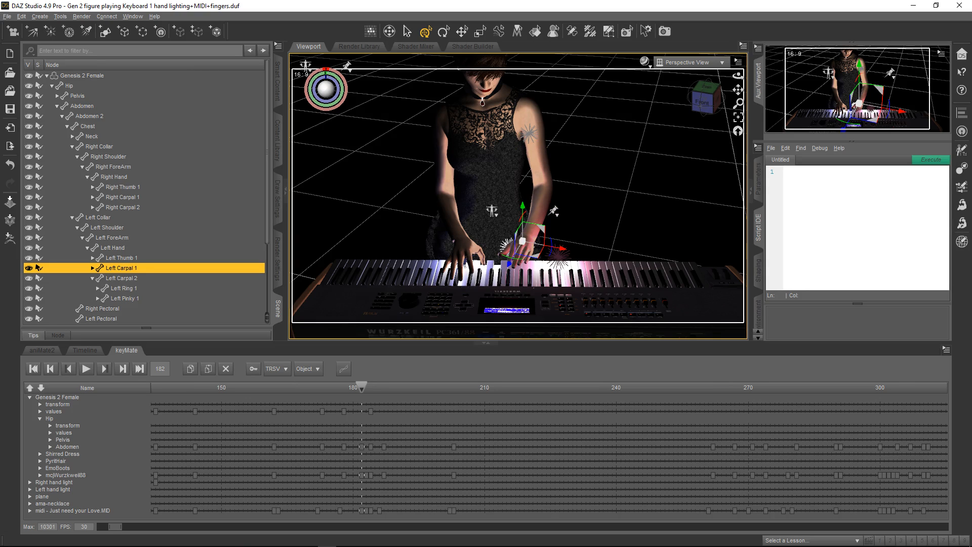
left_click(50, 446)
left_click(60, 468)
scroll(66, 469, "down", 2)
left_click(71, 469)
scroll(70, 470, "down", 4)
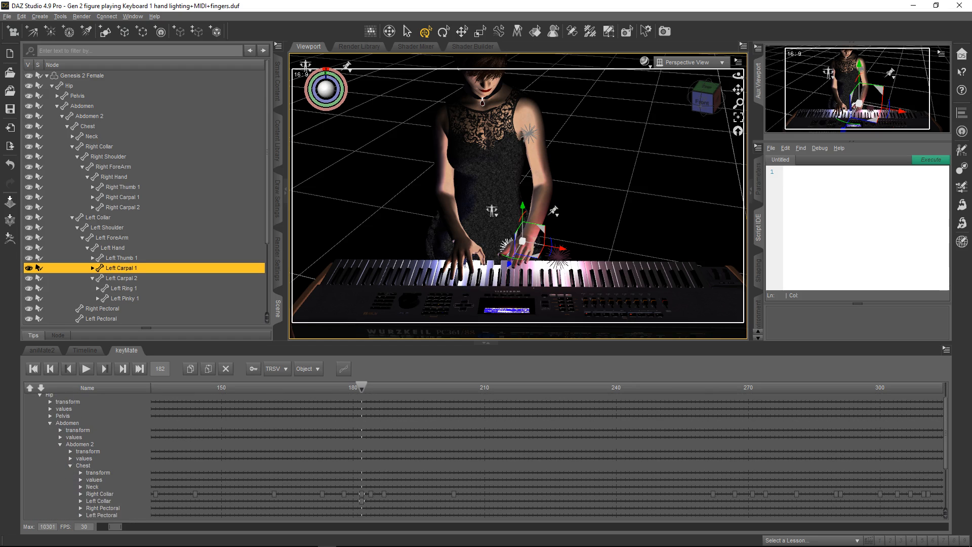
left_click(81, 458)
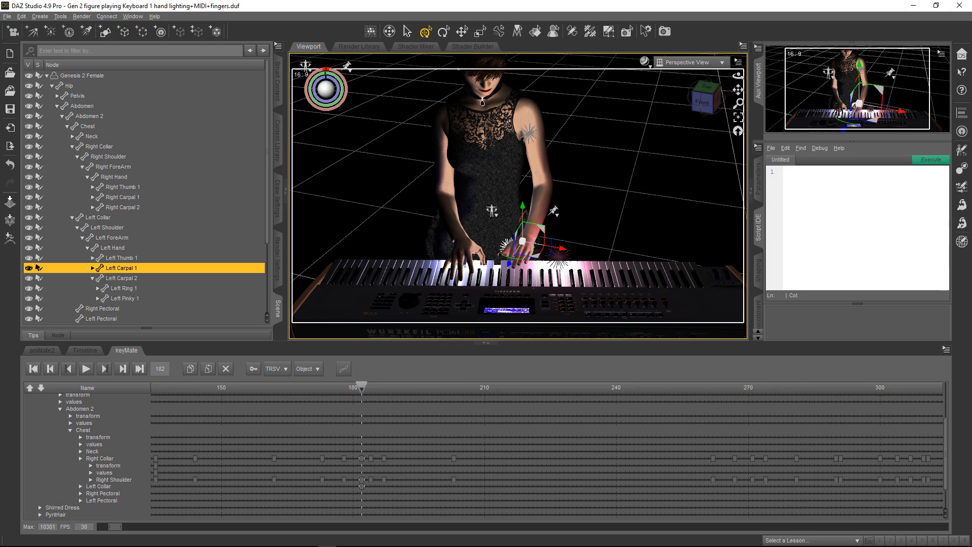
Expand the Left Collar, Right Shoulder and Left Shoulder tracks in the keyframe hierarchy.
left_click(80, 487)
scroll(81, 487, "down", 3)
scroll(83, 456, "down", 2)
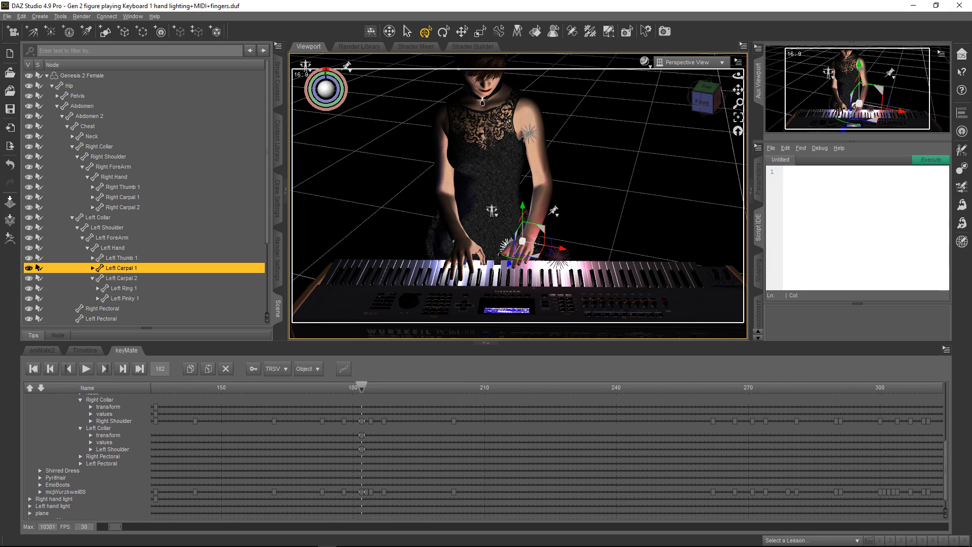
left_click(91, 420)
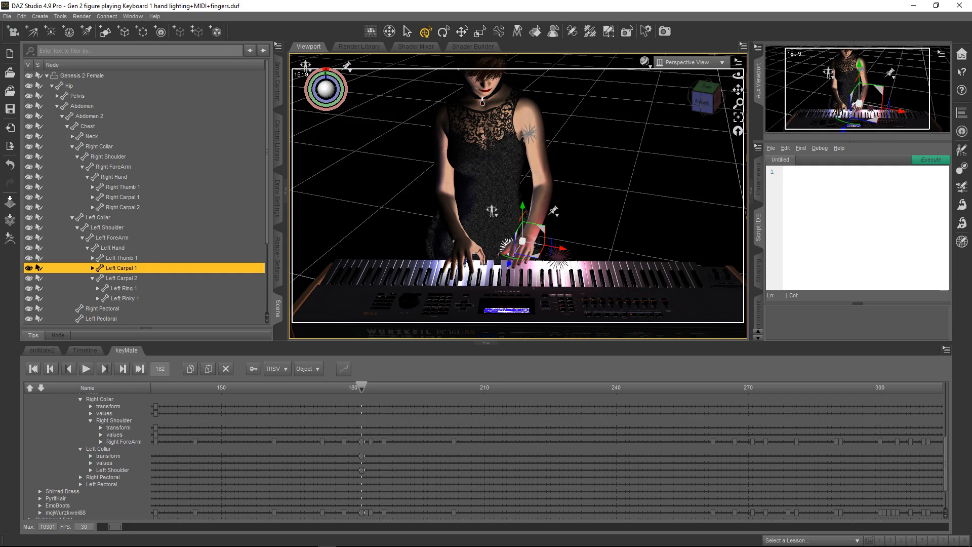
left_click(91, 470)
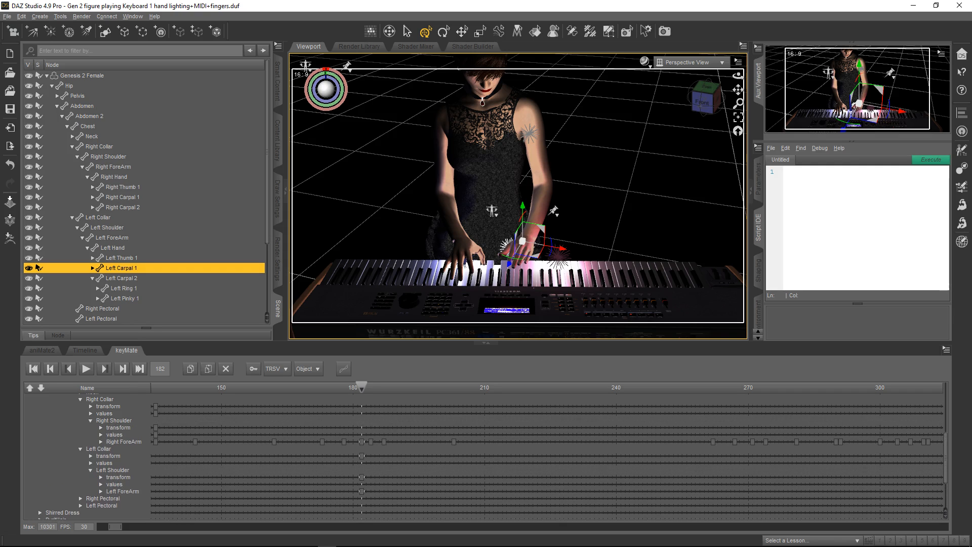
Expand the forearm and hand tracks of both arms so their thumb and carpal tracks are listed.
left_click(101, 441)
scroll(104, 439, "down", 3)
left_click(111, 423)
scroll(106, 446, "down", 2)
left_click(100, 489)
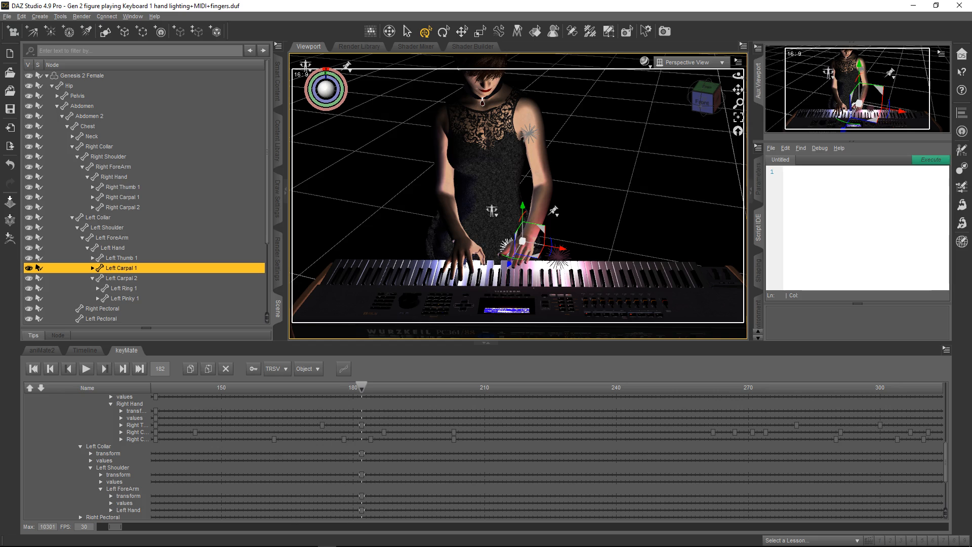
left_click(111, 510)
scroll(486, 456, "up", 4)
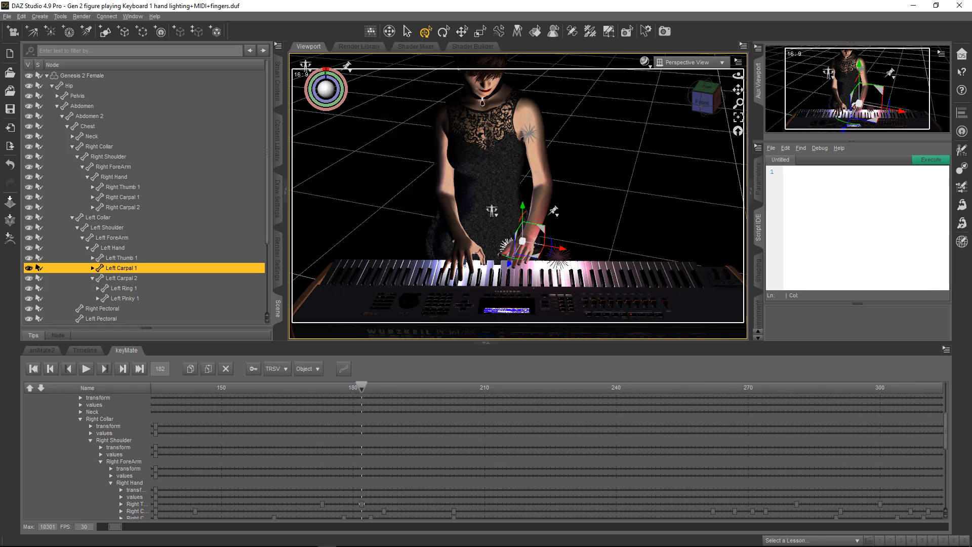
Create keys at frame 182 for the Right Collar and the Left Collar, including all their child bones.
left_click(100, 419)
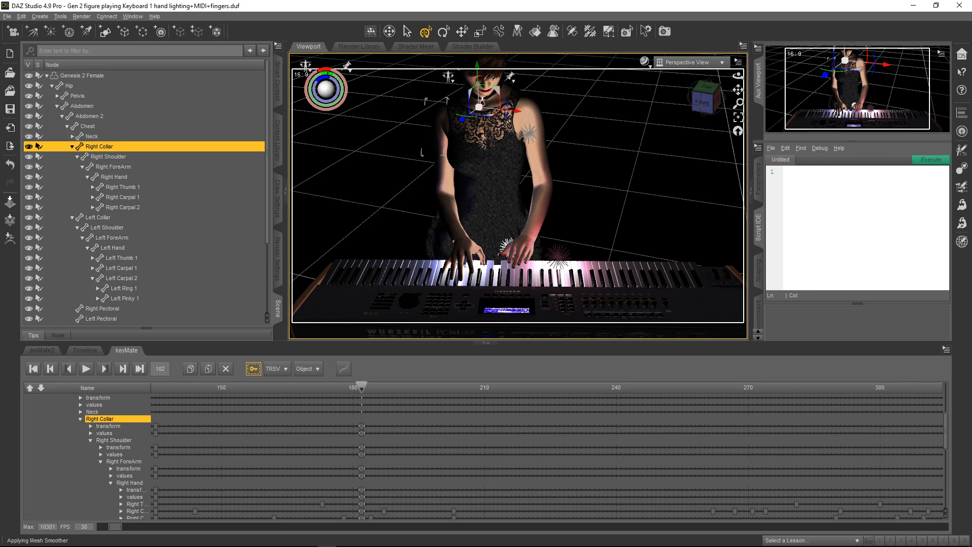
scroll(486, 456, "down", 5)
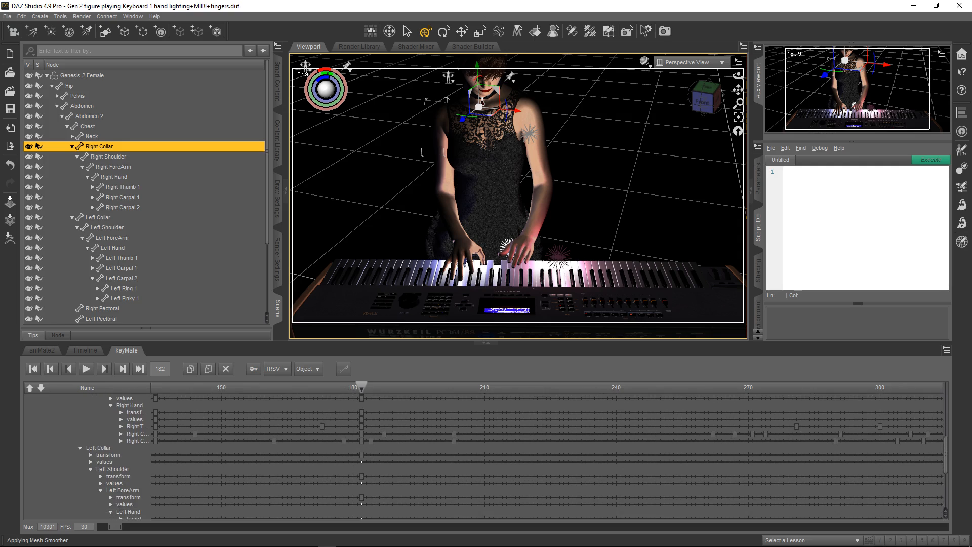
left_click(99, 446)
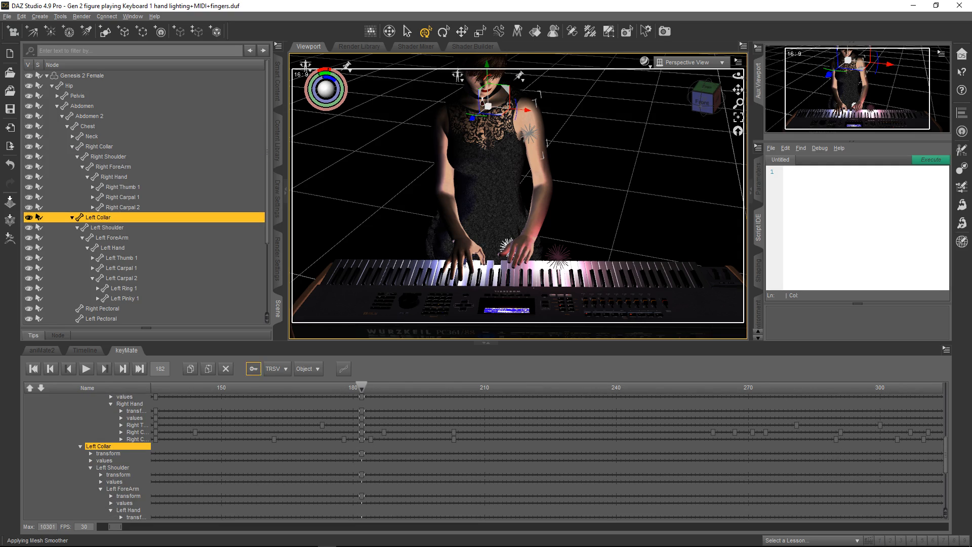
left_click(254, 369)
scroll(486, 456, "up", 5)
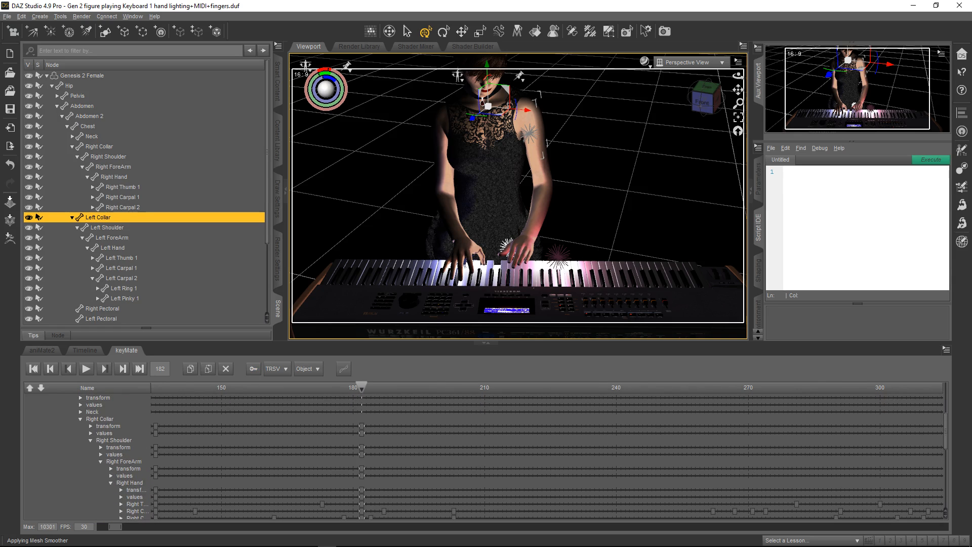
scroll(514, 456, "down", 3)
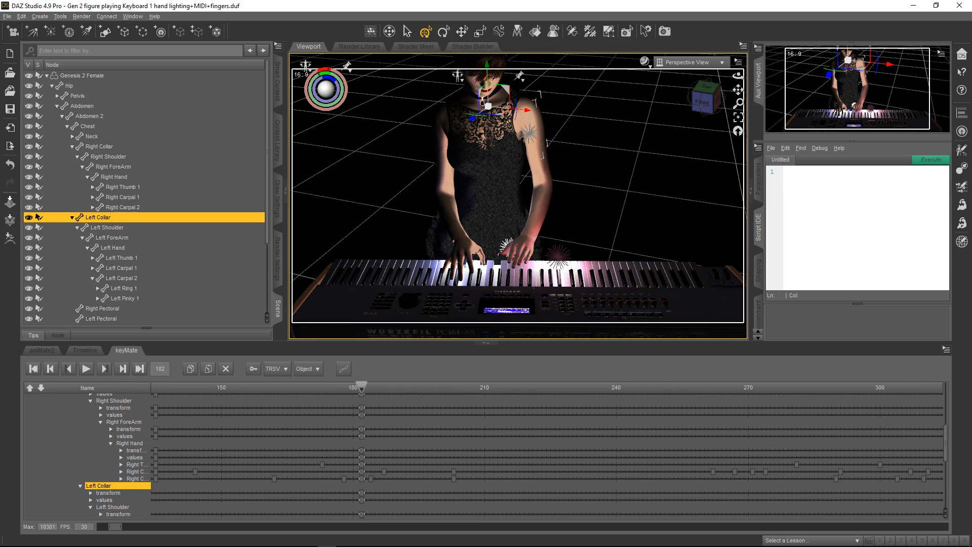
scroll(514, 456, "down", 10)
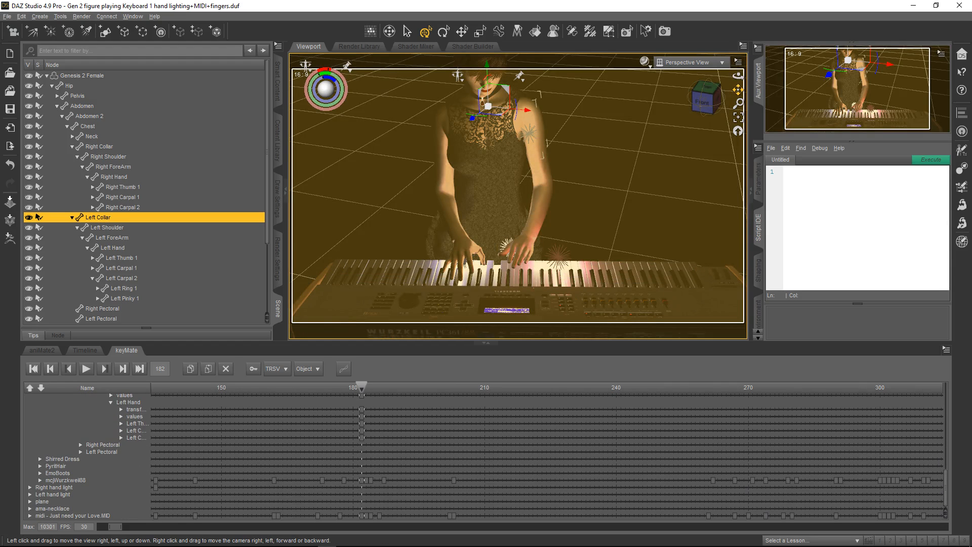
Select Left Carpal 1 in close-up and set its Side-Side rotation to -5.00.
left_click_drag(738, 90, 705, 83)
scroll(518, 196, "up", 5)
scroll(518, 196, "up", 4)
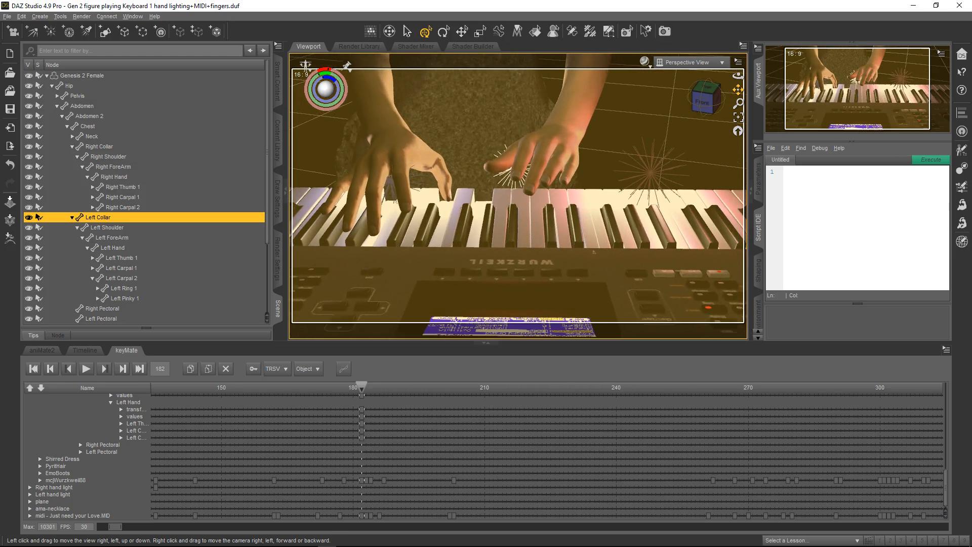
scroll(518, 196, "up", 5)
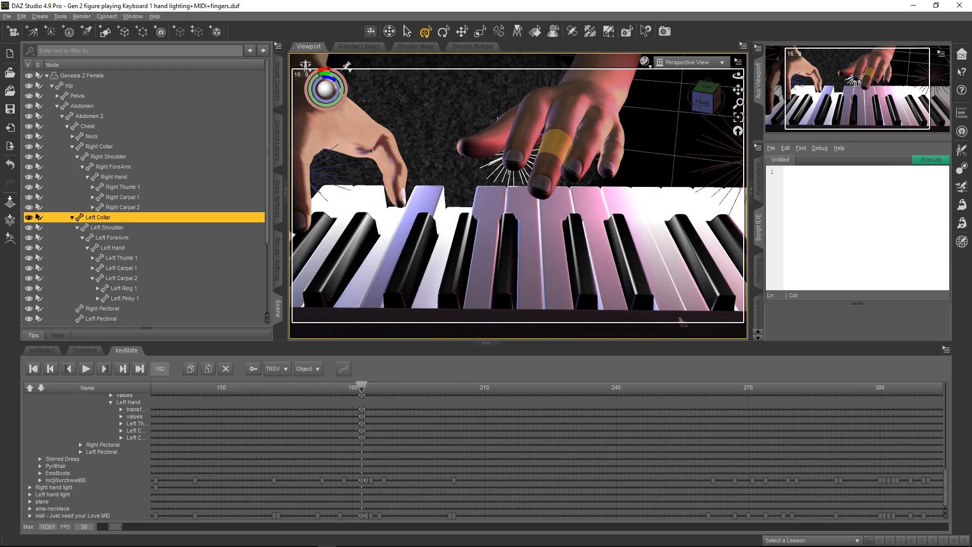
scroll(653, 253, "down", 3)
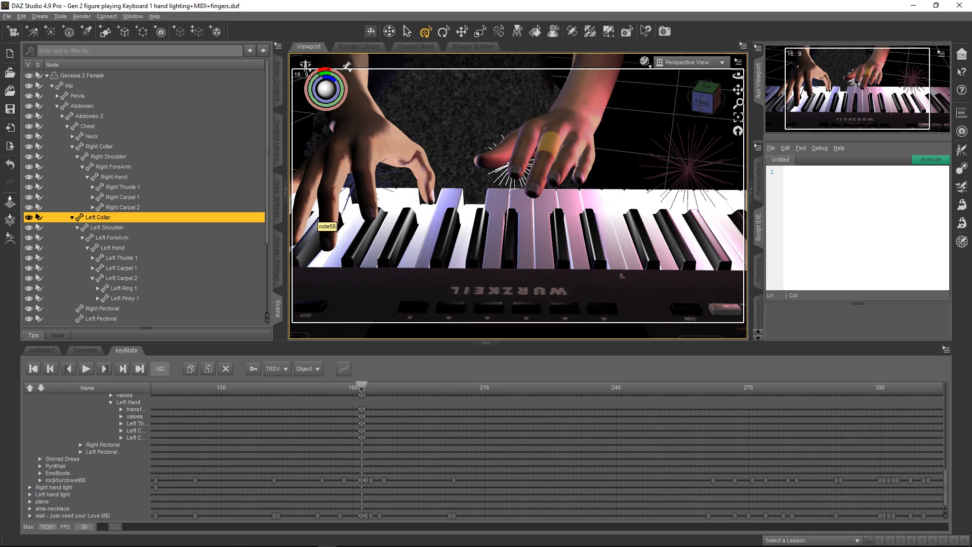
left_click(570, 130)
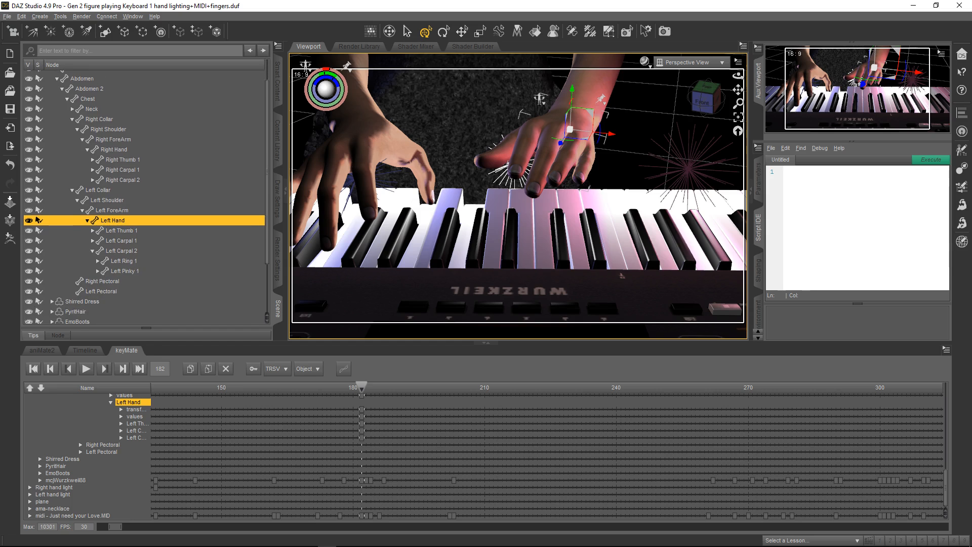
left_click(122, 239)
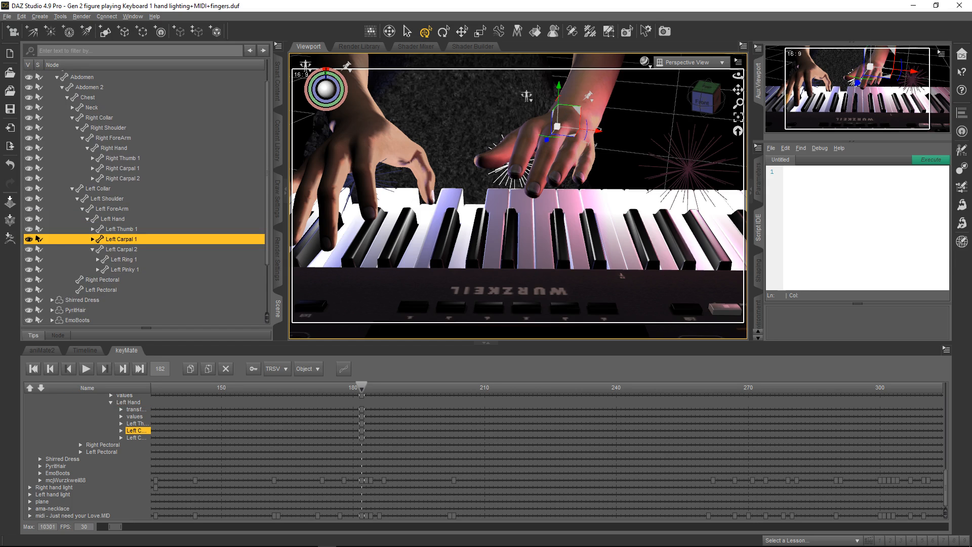
left_click(759, 180)
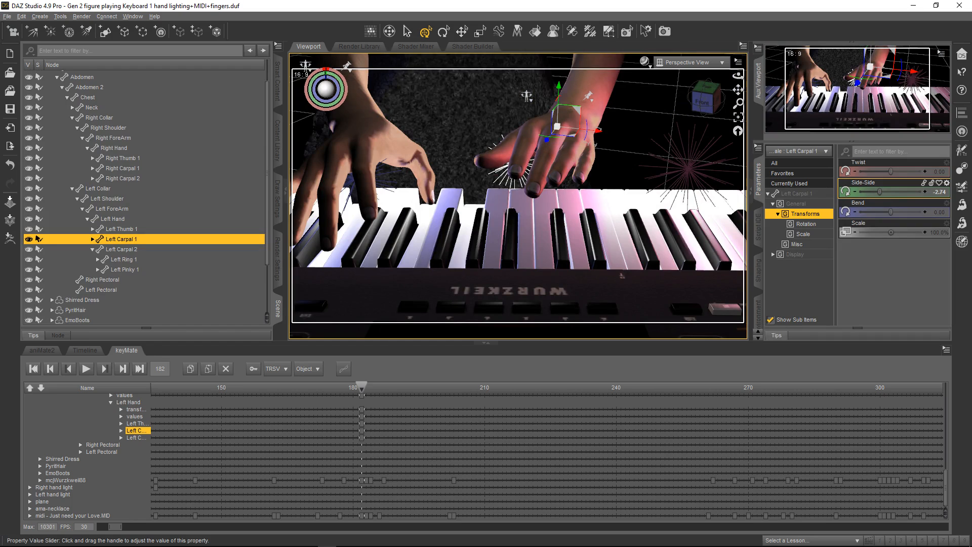
left_click_drag(880, 192, 860, 192)
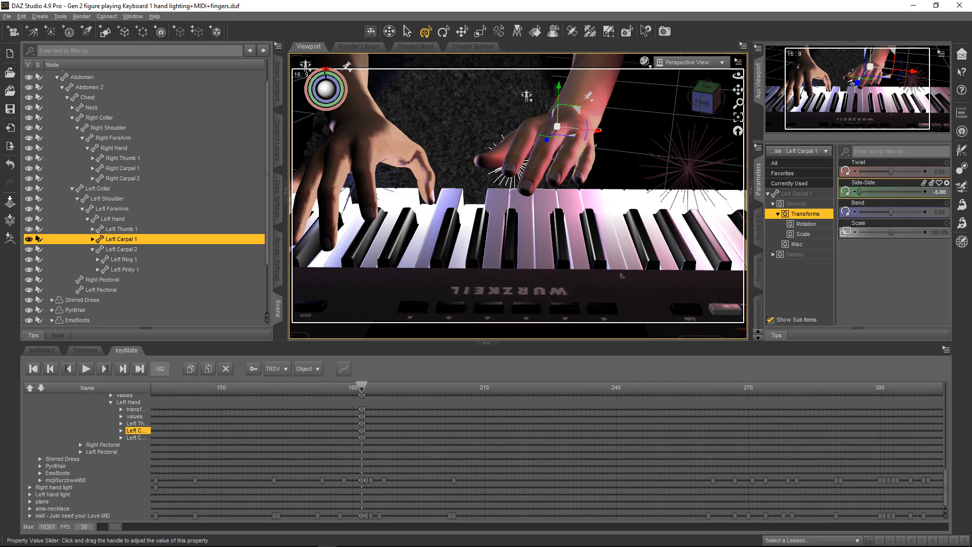
Set Left Carpal 2's Side-Side rotation to 4.00 and raise Left Pinky 1's Side-Side rotation to its maximum.
left_click(122, 250)
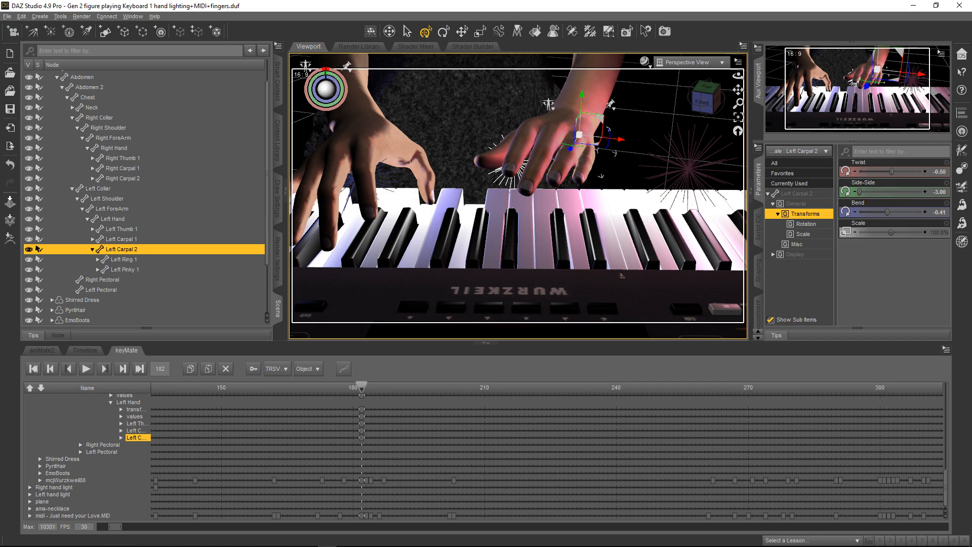
left_click_drag(859, 192, 923, 191)
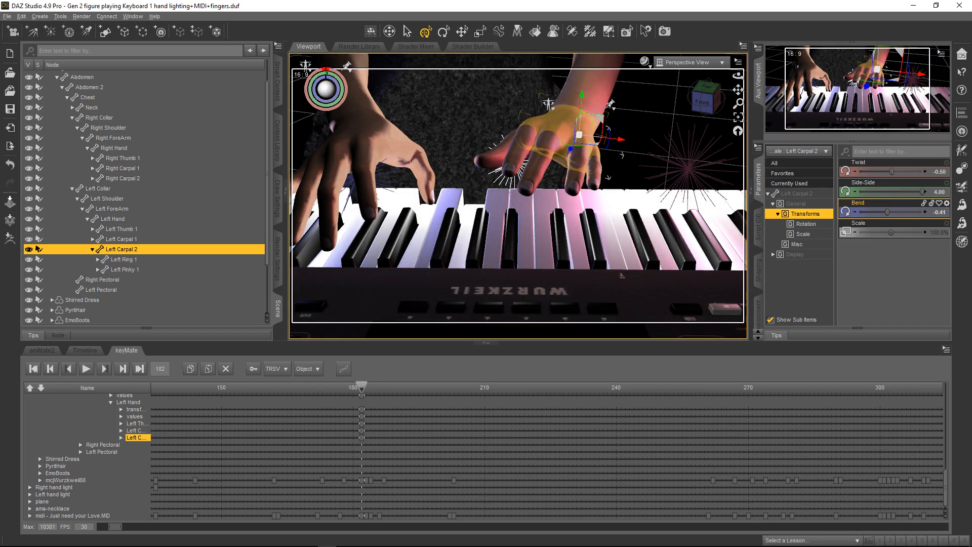
left_click(594, 160)
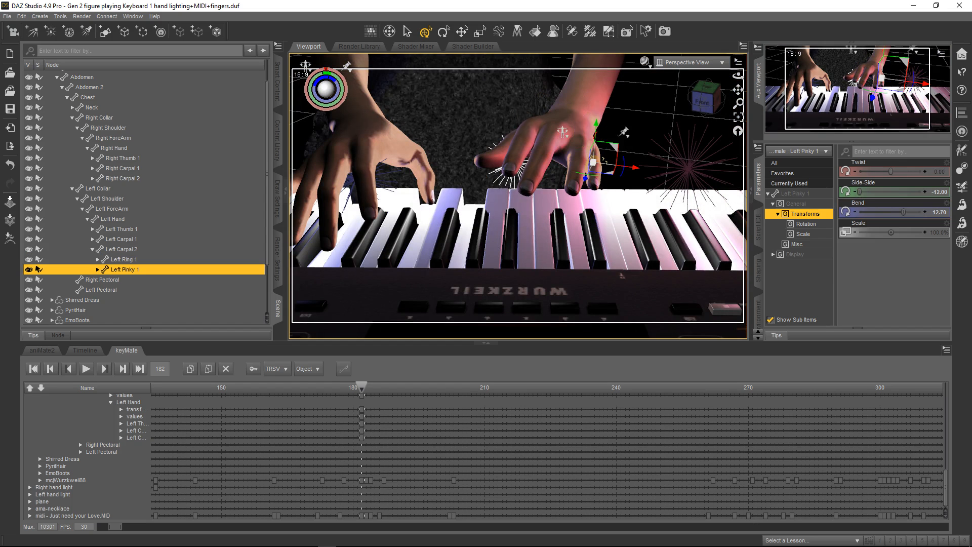
left_click(98, 269)
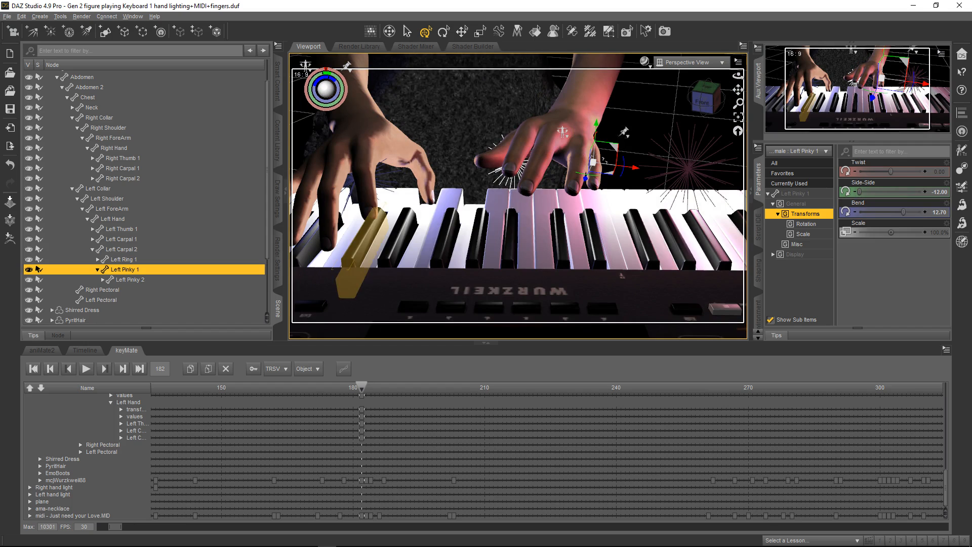
left_click_drag(859, 191, 922, 192)
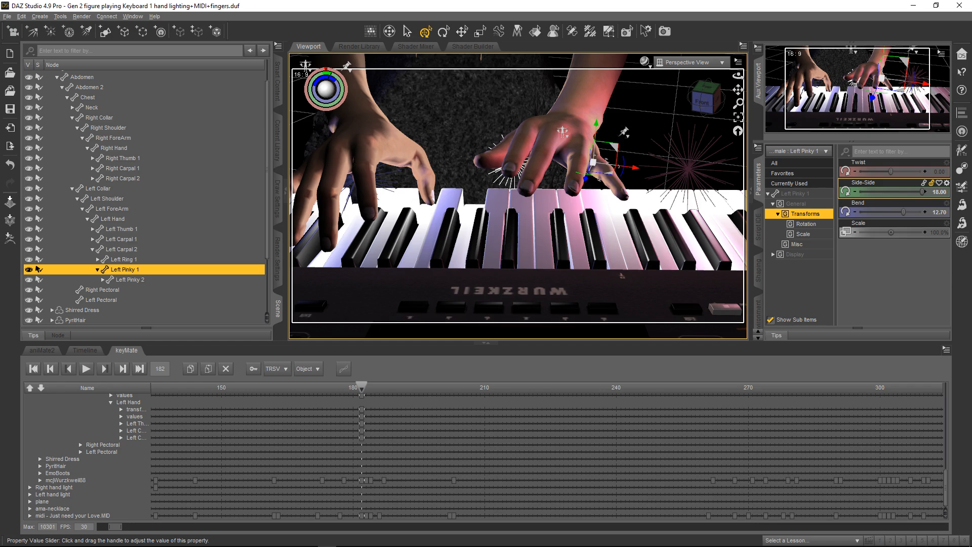
Pose Left Thumb 1 with Bend at -30.00 and Up-Down at -29.00.
left_click_drag(738, 75, 760, 80)
left_click(545, 147)
left_click_drag(892, 192, 902, 192)
left_click_drag(889, 191, 860, 212)
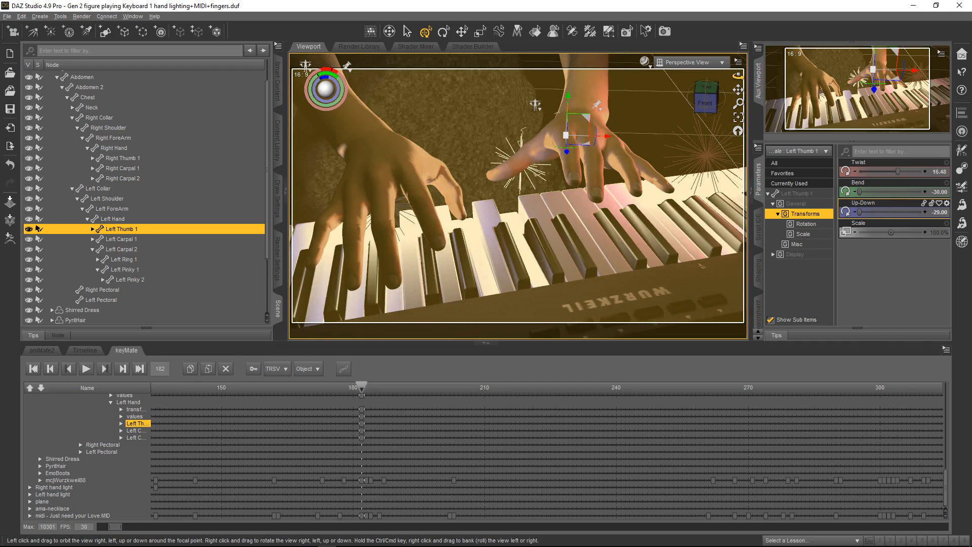
Swing Left Index 1 toward the thumb, to a Side-Side of -1.06 and a Bend of -2.32.
left_click_drag(738, 76, 722, 90)
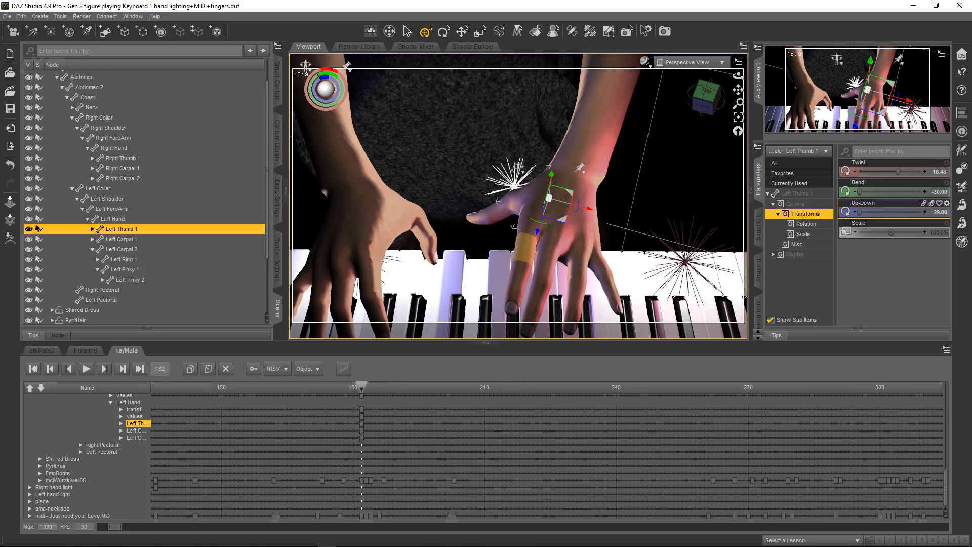
left_click(525, 249)
left_click_drag(525, 249, 503, 248)
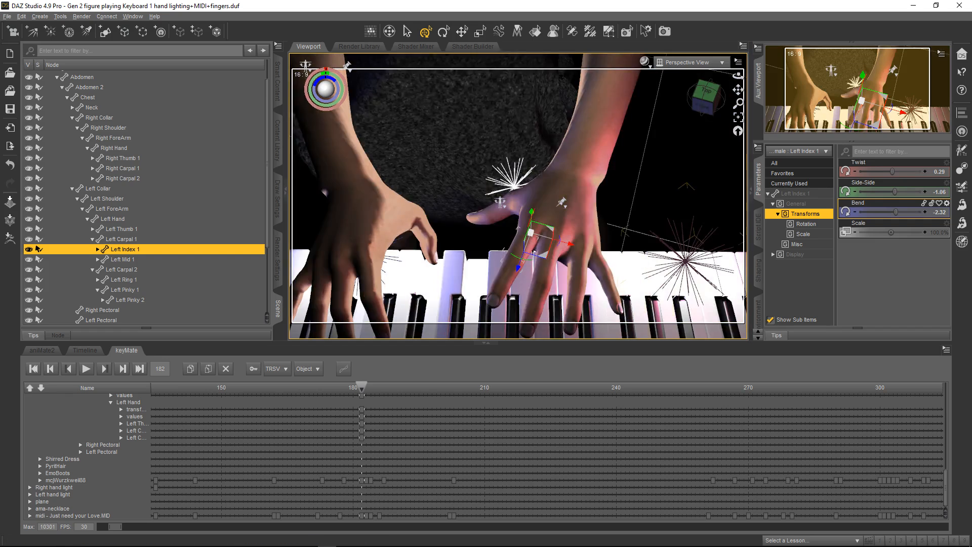
Rotate the Left Hand to a Side-Side of 38.40 and a Bend of 37.66.
left_click_drag(738, 89, 731, 31)
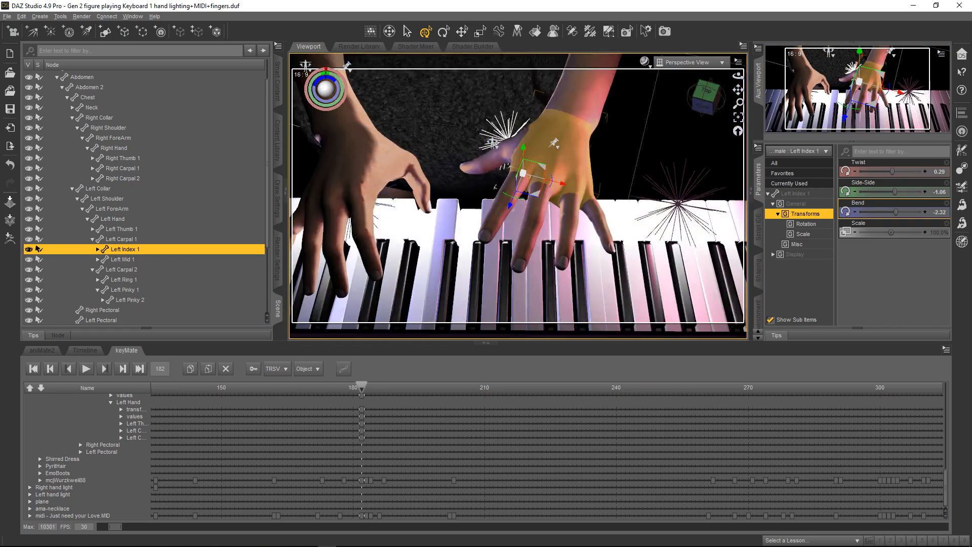
left_click(561, 152)
left_click_drag(903, 212, 897, 192)
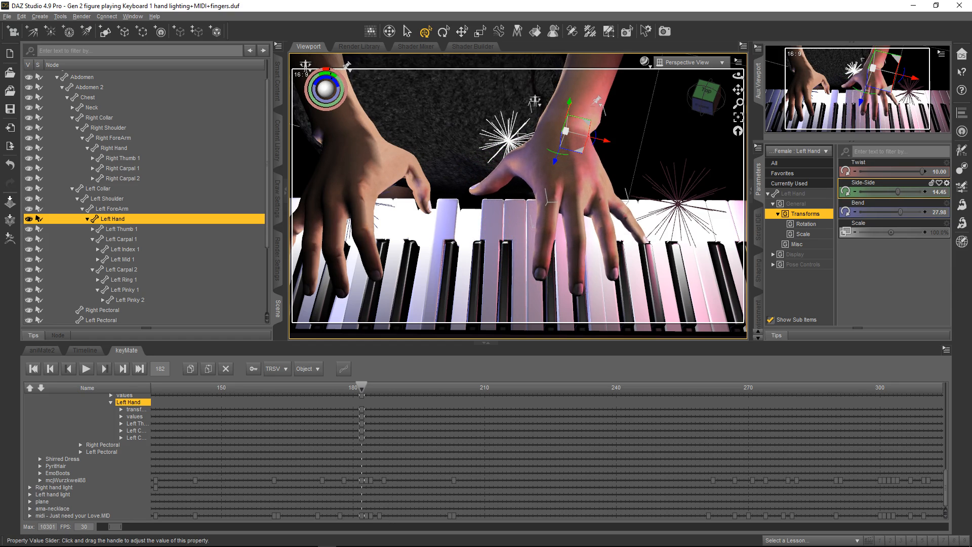
left_click_drag(896, 192, 905, 213)
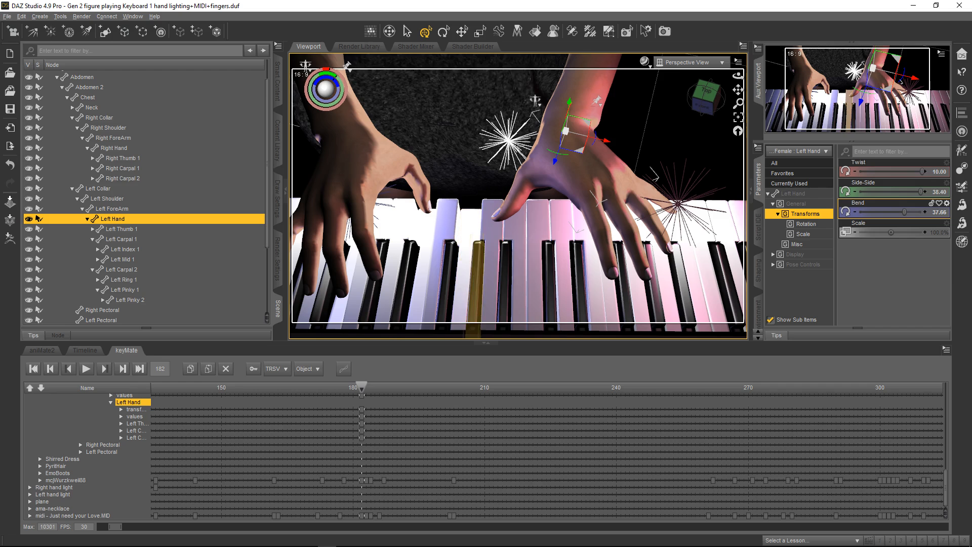
Set the Left ForeArm's Bend to -45.32 and check the left hand's placement over the piano keys.
left_click(586, 93)
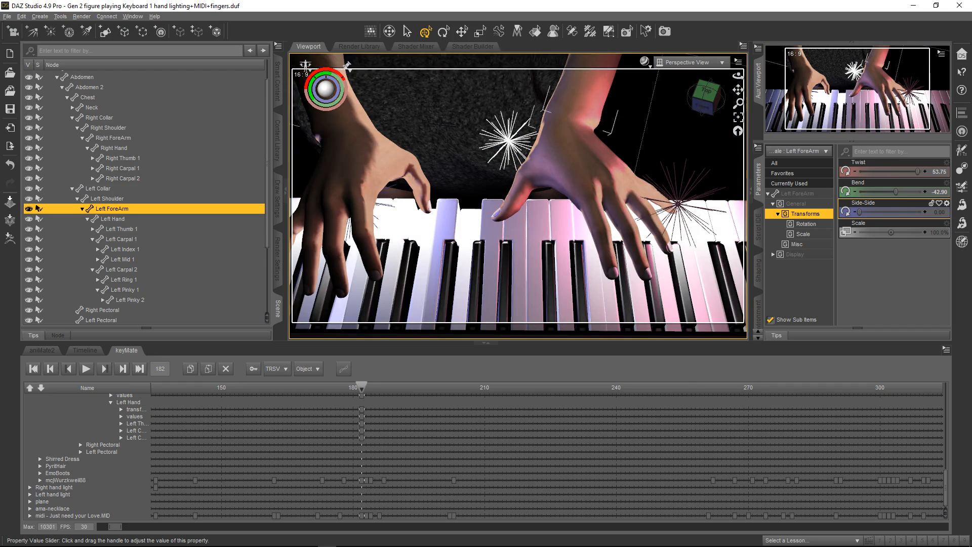
left_click_drag(896, 191, 894, 192)
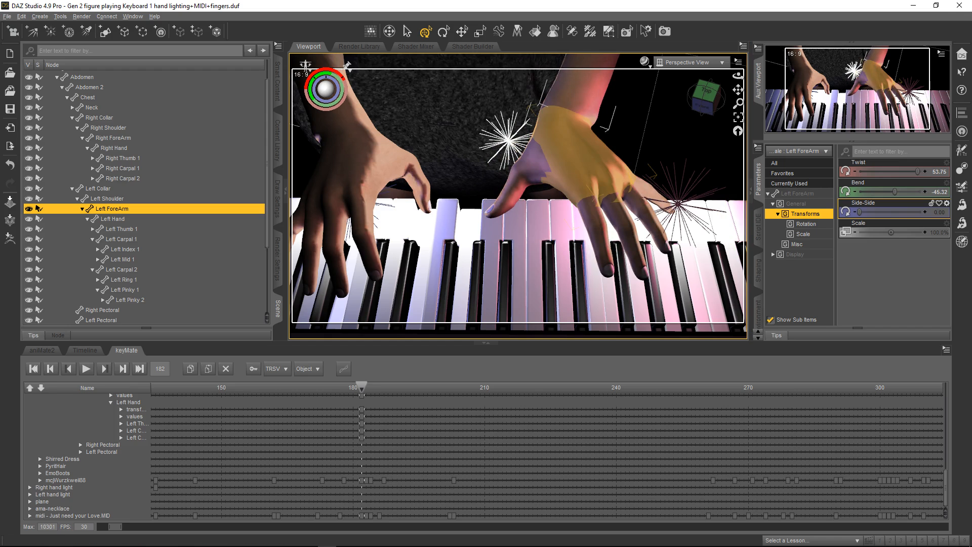
scroll(557, 126, "down", 7)
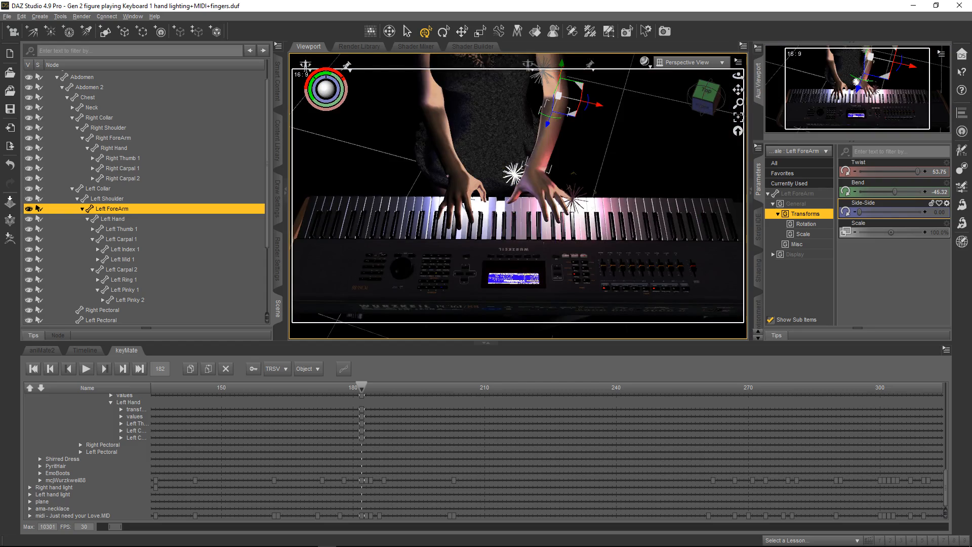
scroll(592, 195, "up", 4)
scroll(518, 196, "up", 5)
scroll(518, 196, "down", 2)
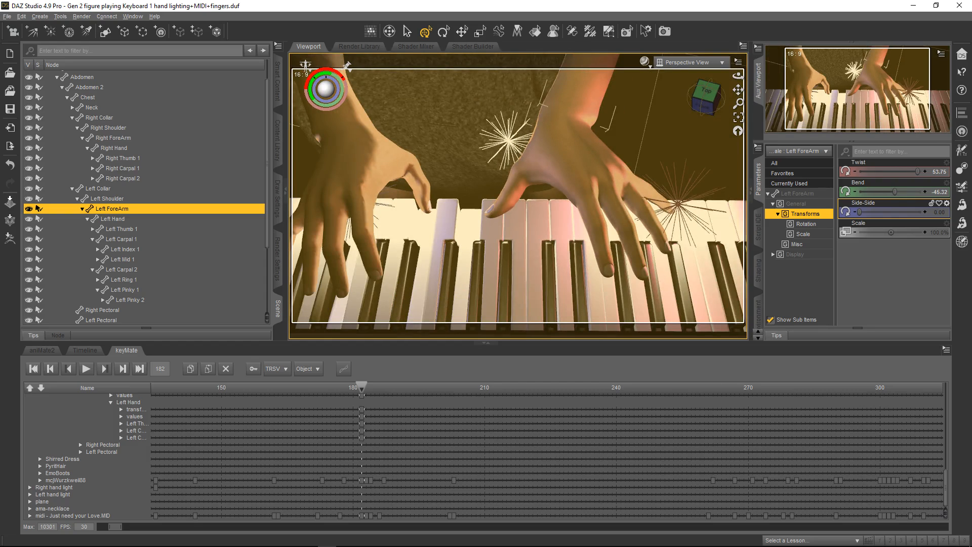
left_click_drag(739, 90, 695, 95)
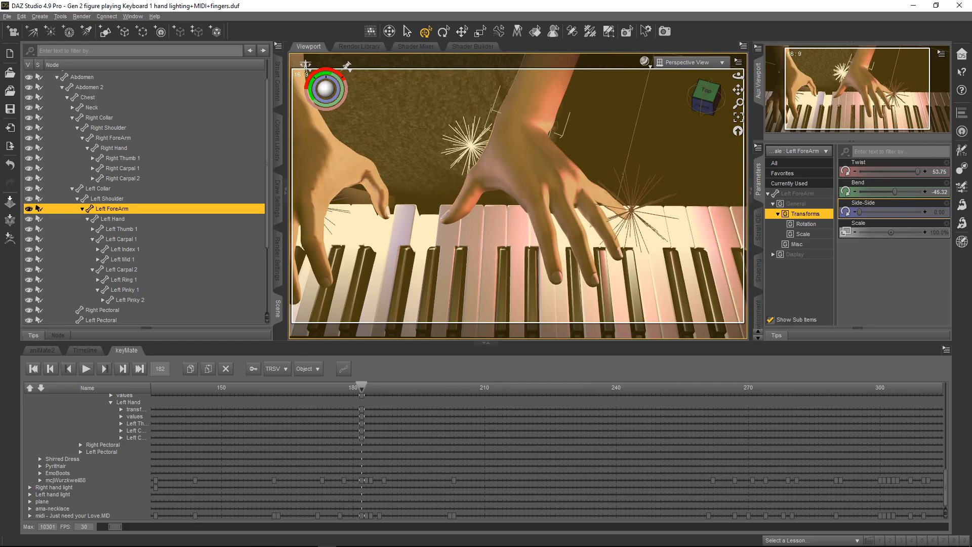